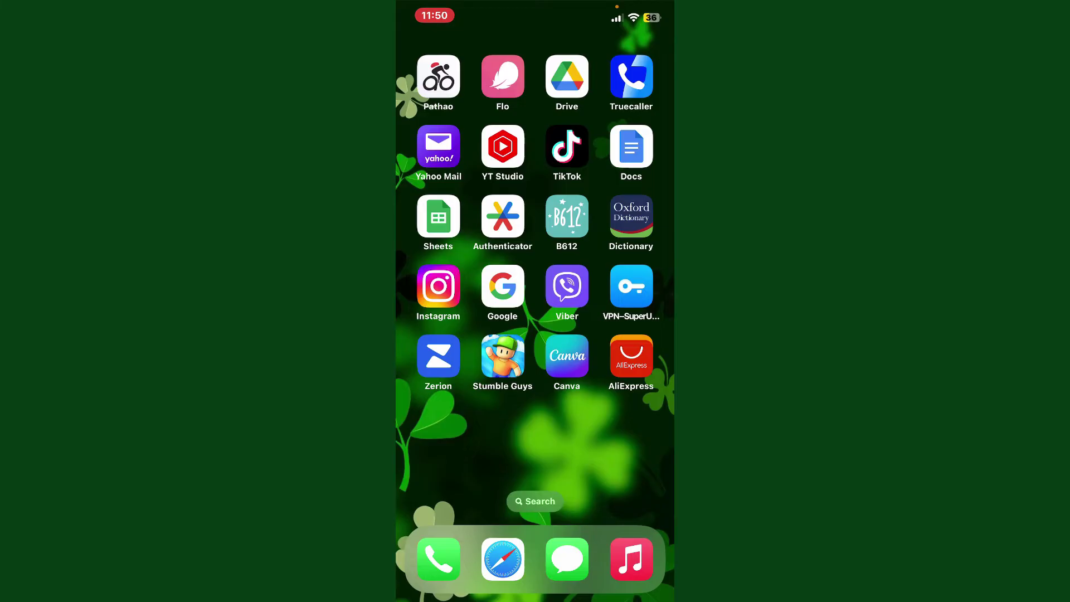
# - Launch AliExpress, refresh the Explore feed, and open Settings from the Account tab
pyautogui.click(631, 358)
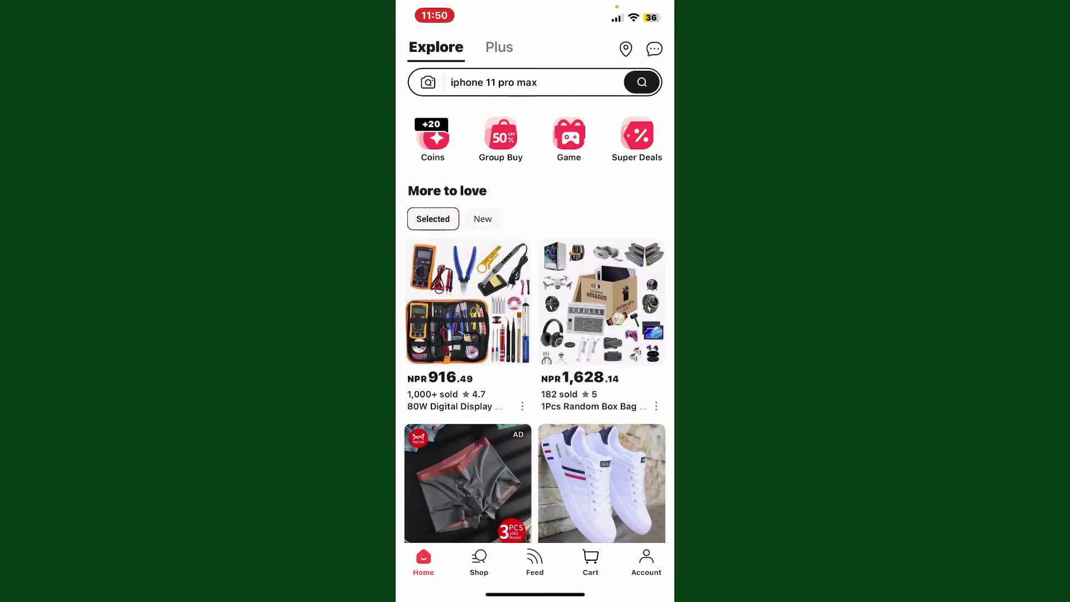
pyautogui.moveTo(535, 252); pyautogui.dragTo(535, 335)
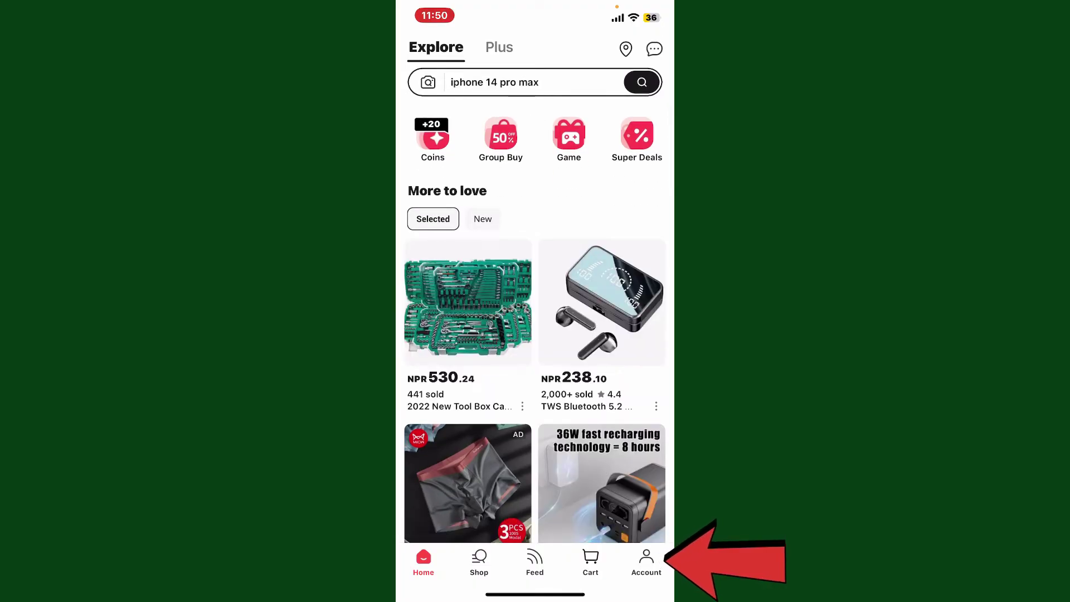
pyautogui.click(646, 562)
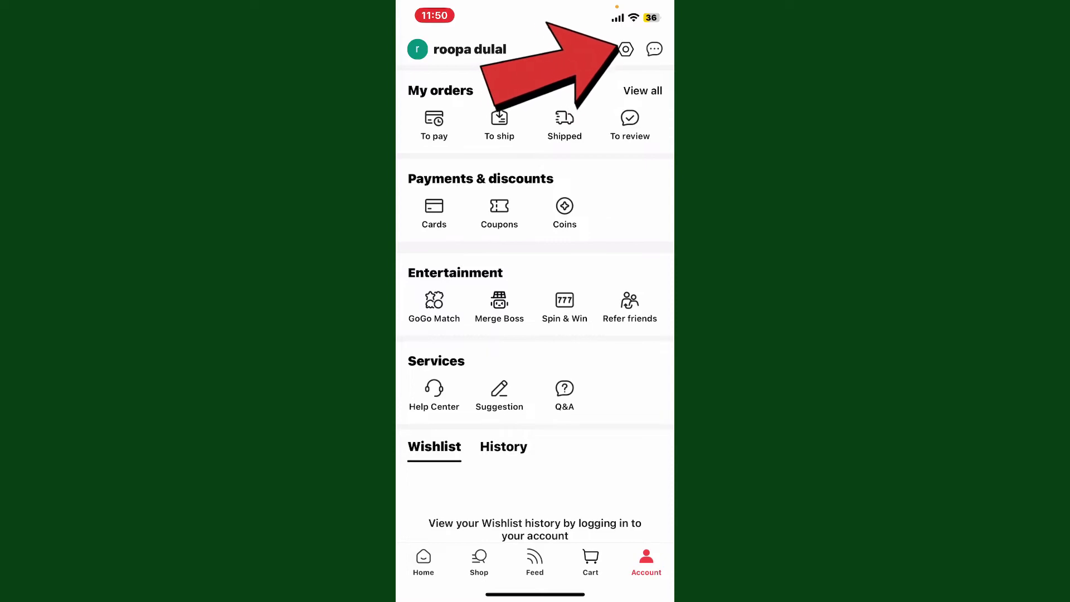
pyautogui.click(625, 49)
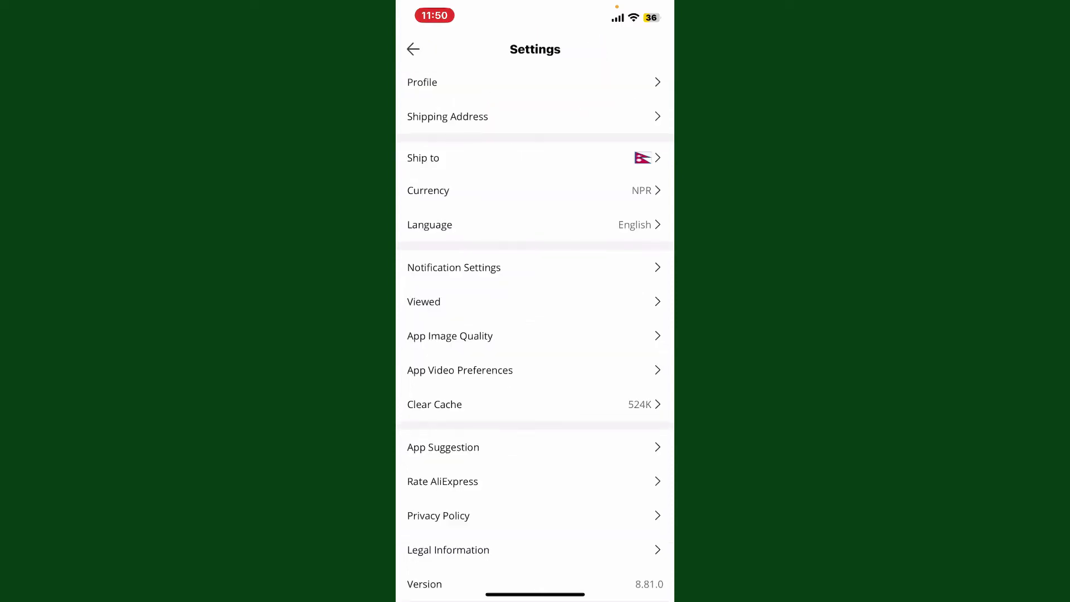
pyautogui.scroll(-3, 535, 335)
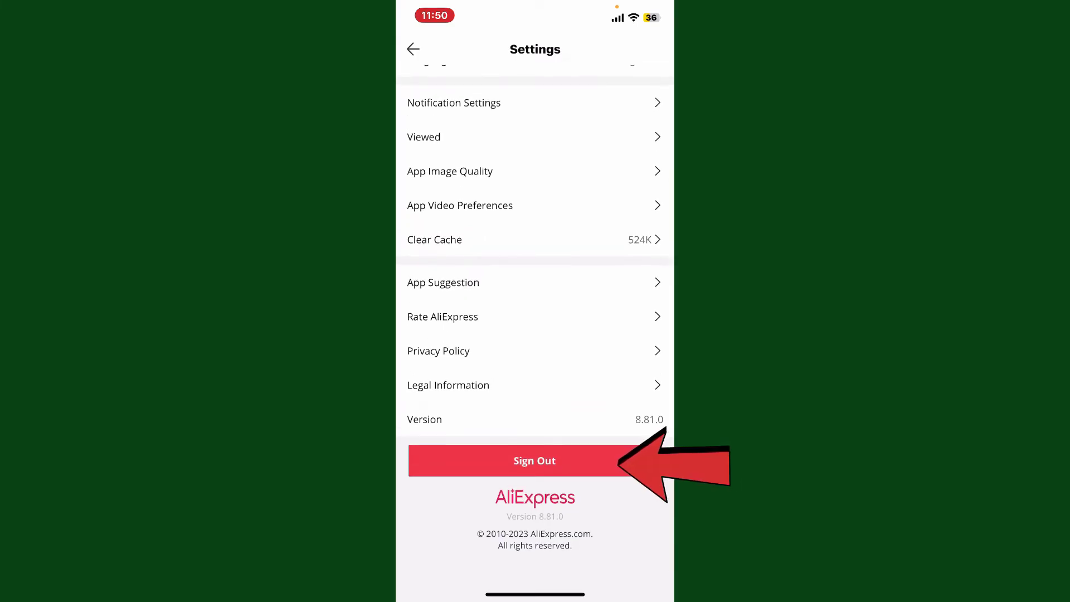
# - Choose Sign Out in Settings and confirm with Yes
pyautogui.click(534, 461)
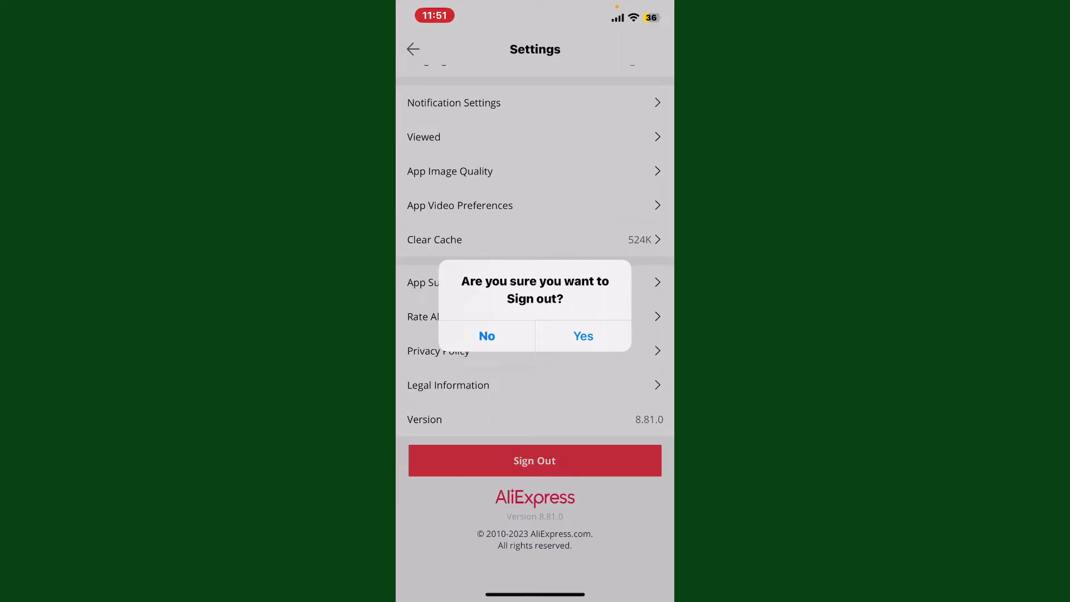
pyautogui.click(583, 335)
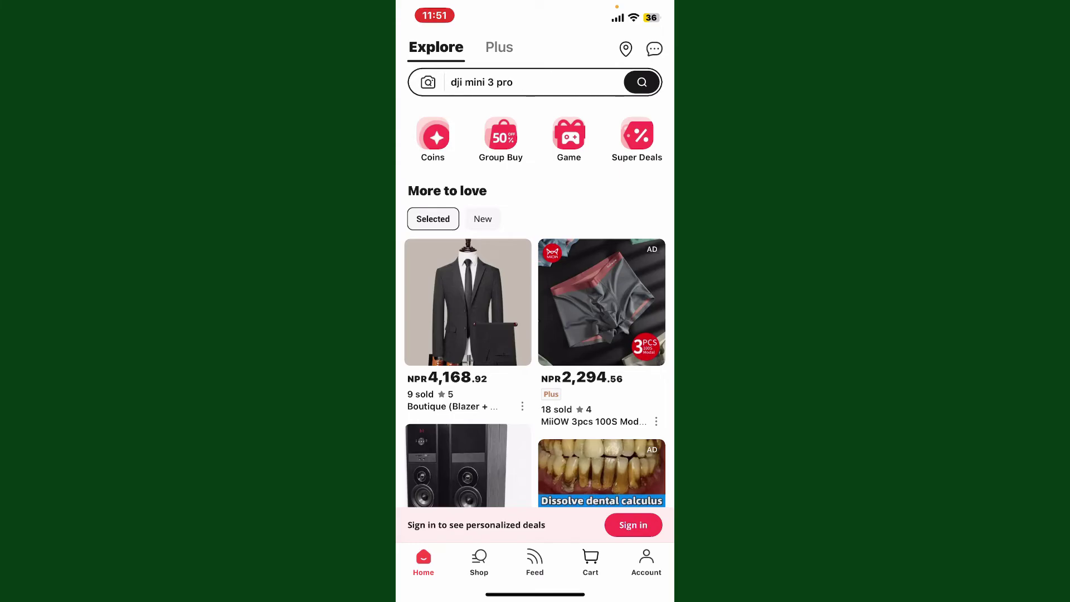
# - Swipe up from the bottom edge to leave AliExpress for the iPhone home screen
pyautogui.moveTo(535, 594); pyautogui.dragTo(535, 377)
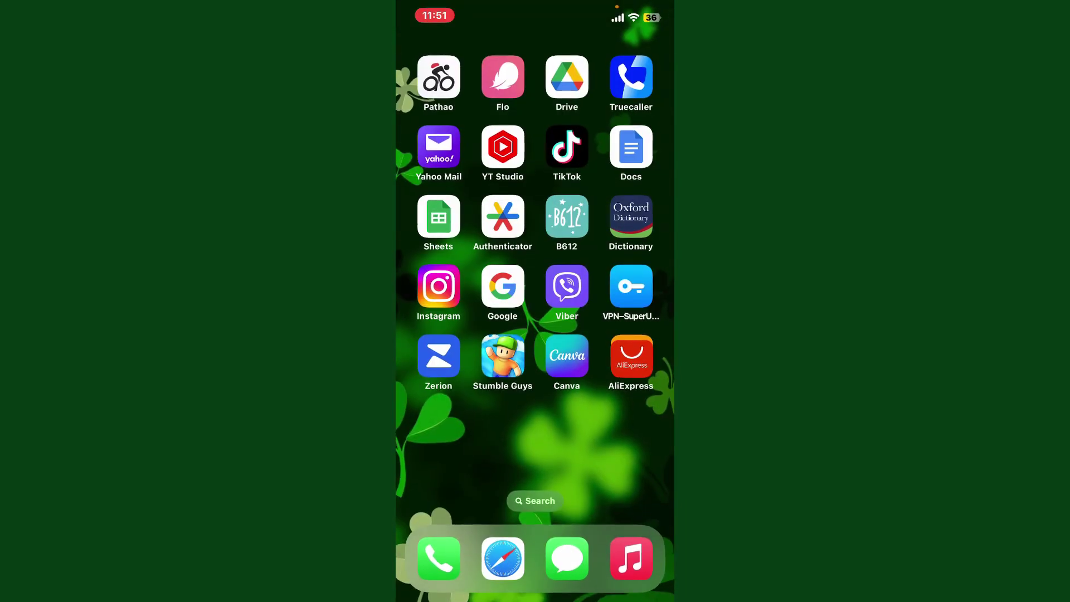